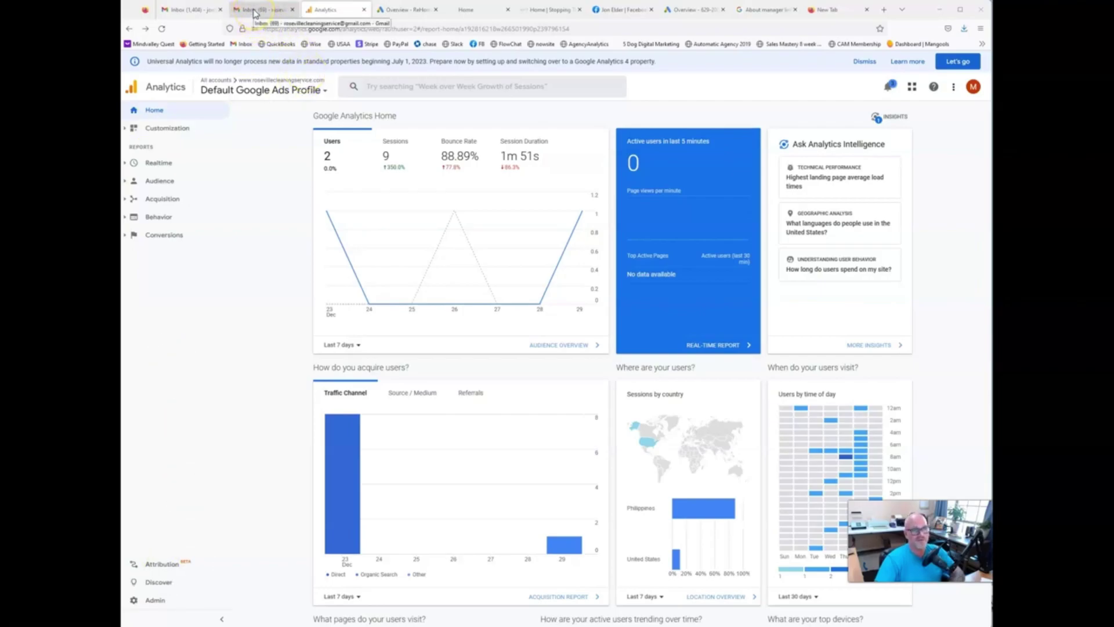
# - From the Gmail inbox, open Google Search in a new tab via the Google apps grid
pyautogui.click(254, 13)
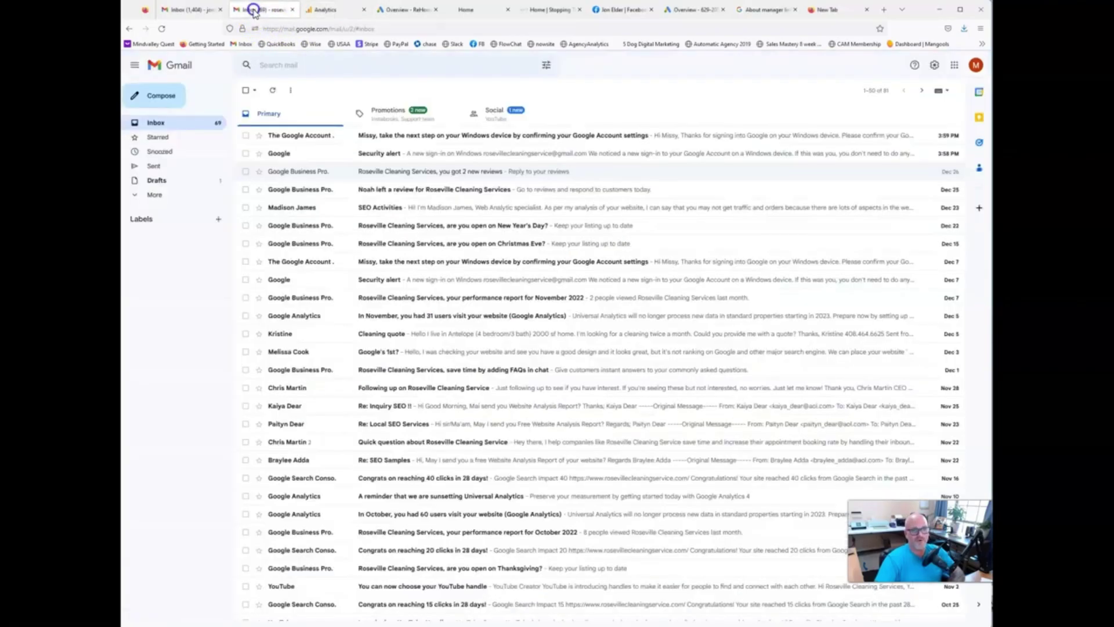
pyautogui.click(957, 68)
pyautogui.click(915, 108)
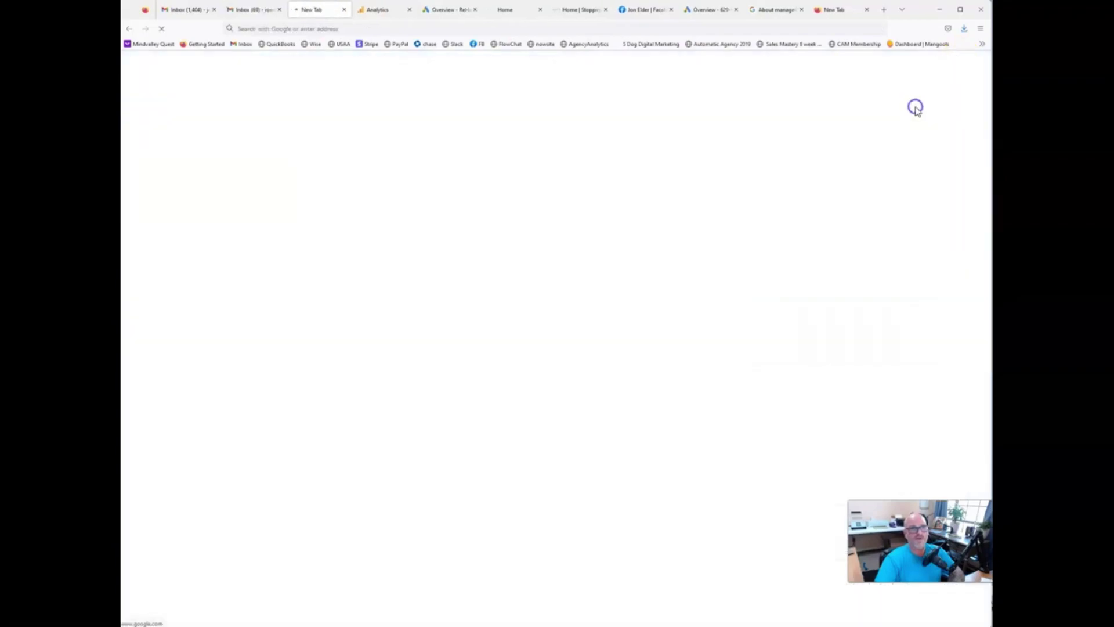
# - Return to the Analytics dashboard and select the analytics domain in its page address
pyautogui.click(372, 13)
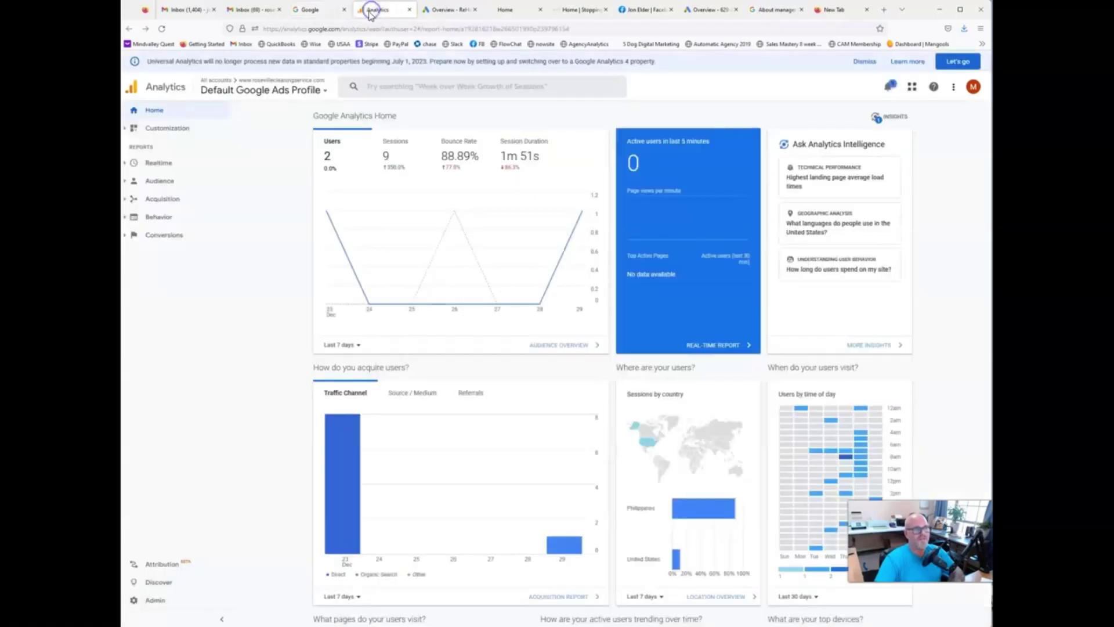
pyautogui.click(311, 29)
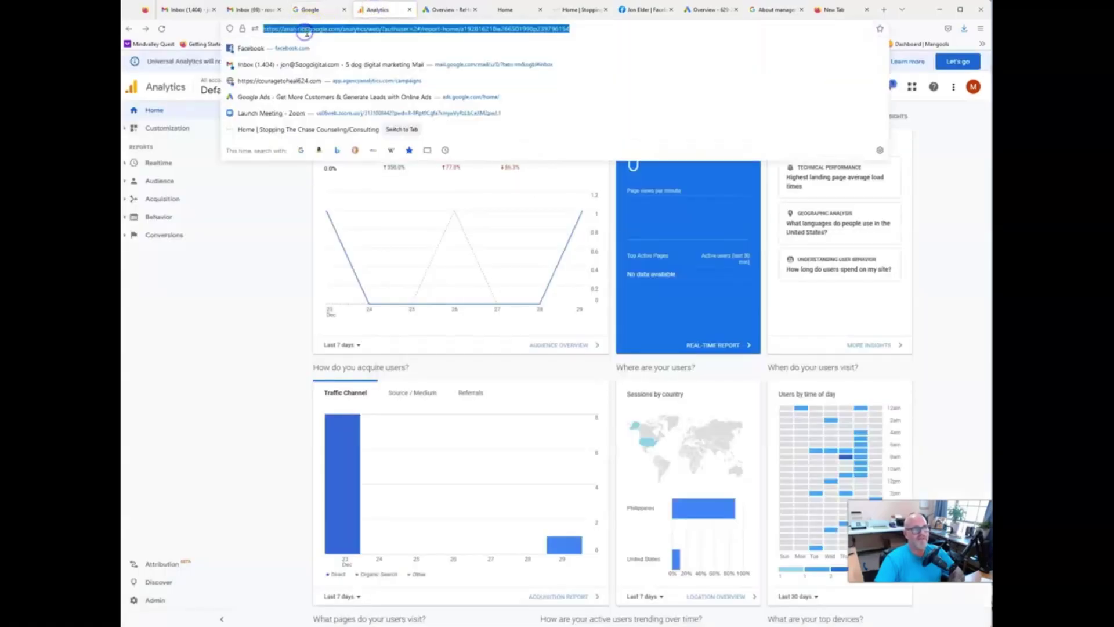
pyautogui.click(341, 29)
pyautogui.moveTo(341, 29); pyautogui.dragTo(282, 29)
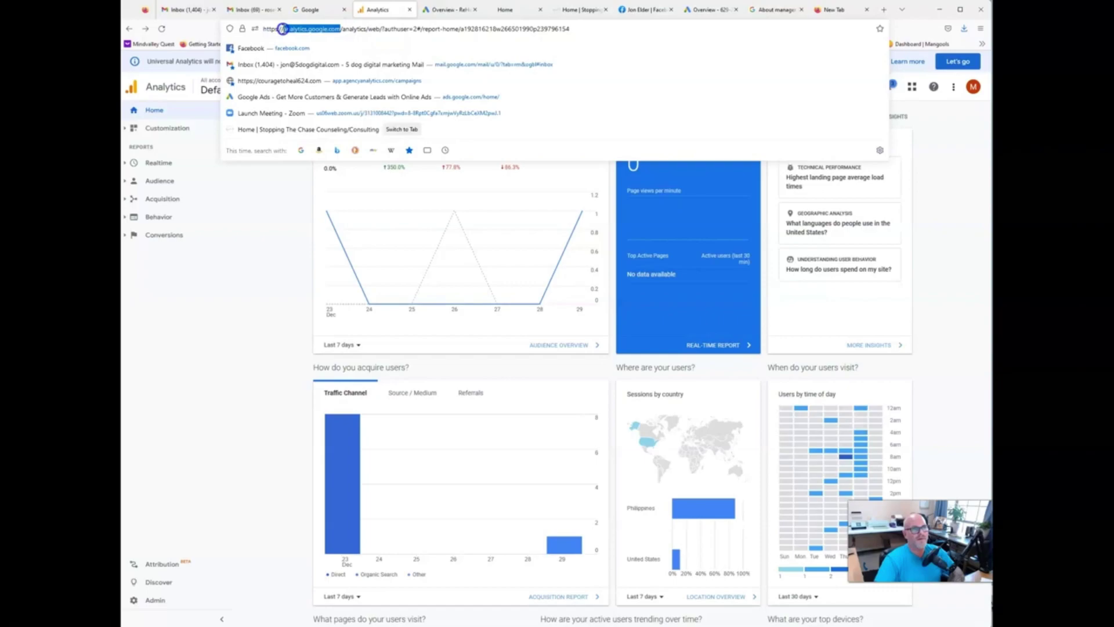
pyautogui.click(285, 199)
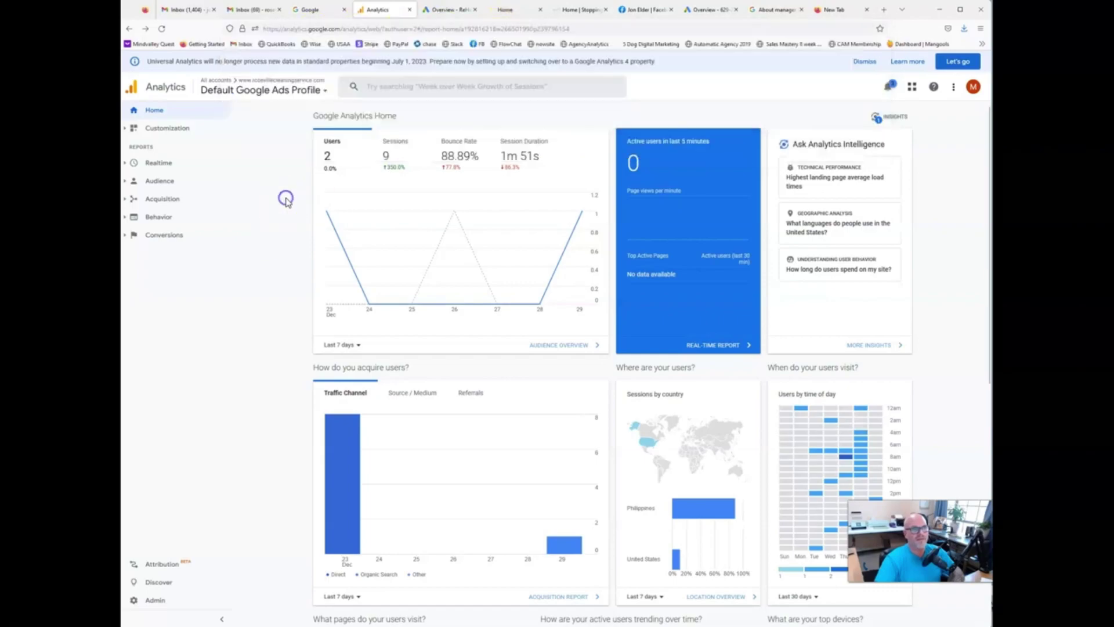
pyautogui.click(973, 89)
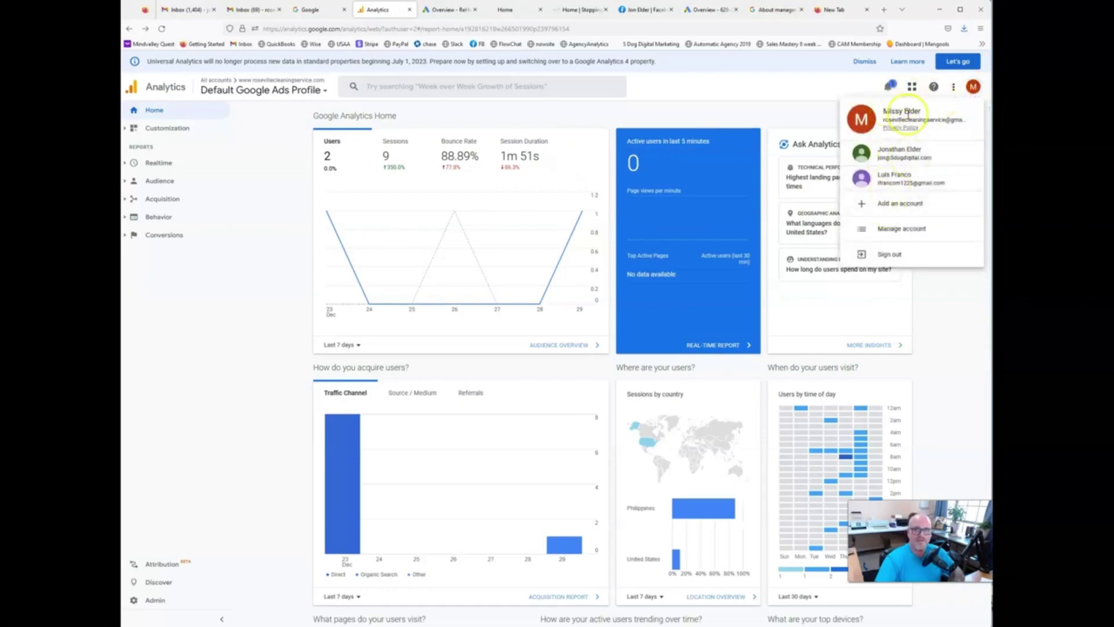
pyautogui.click(797, 105)
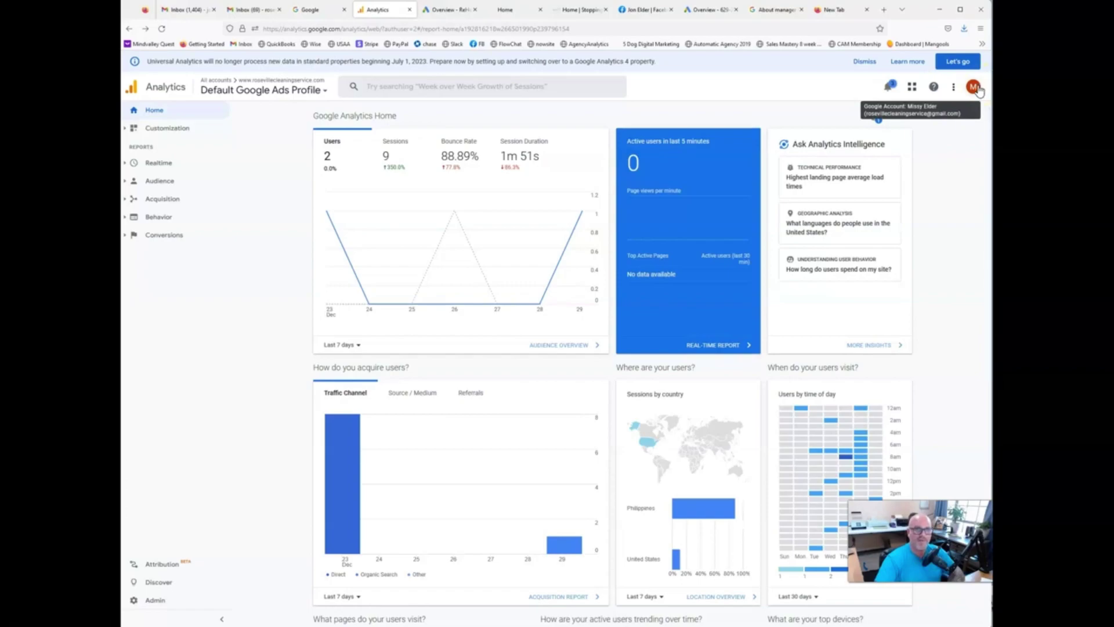
pyautogui.click(973, 90)
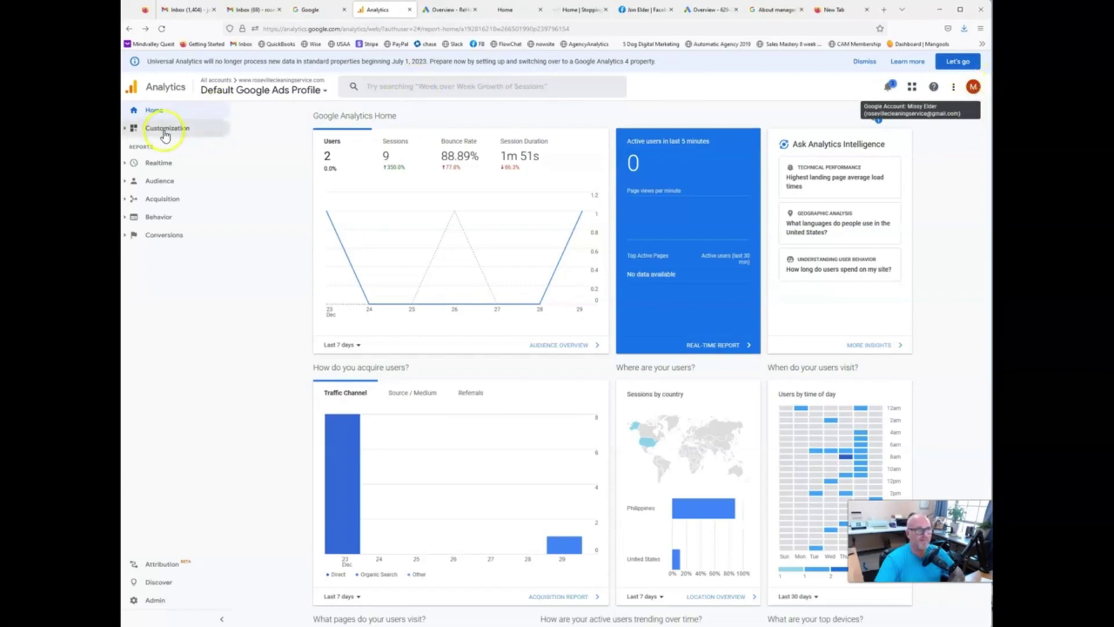
pyautogui.click(819, 544)
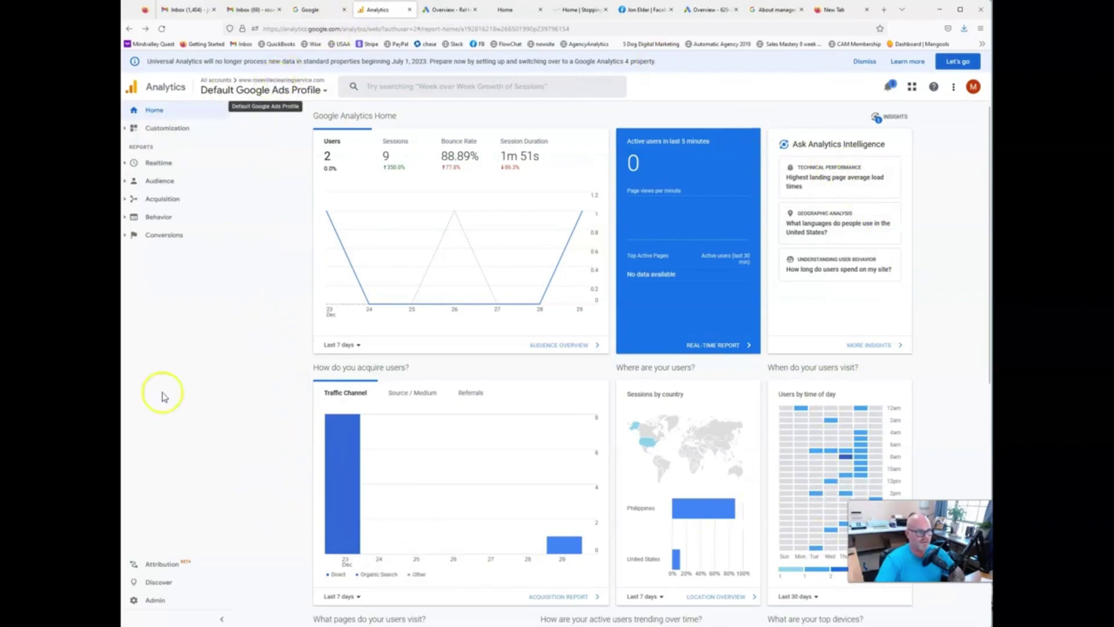
# - From Admin, open Account Access Management and choose Add users from the + menu
pyautogui.click(157, 604)
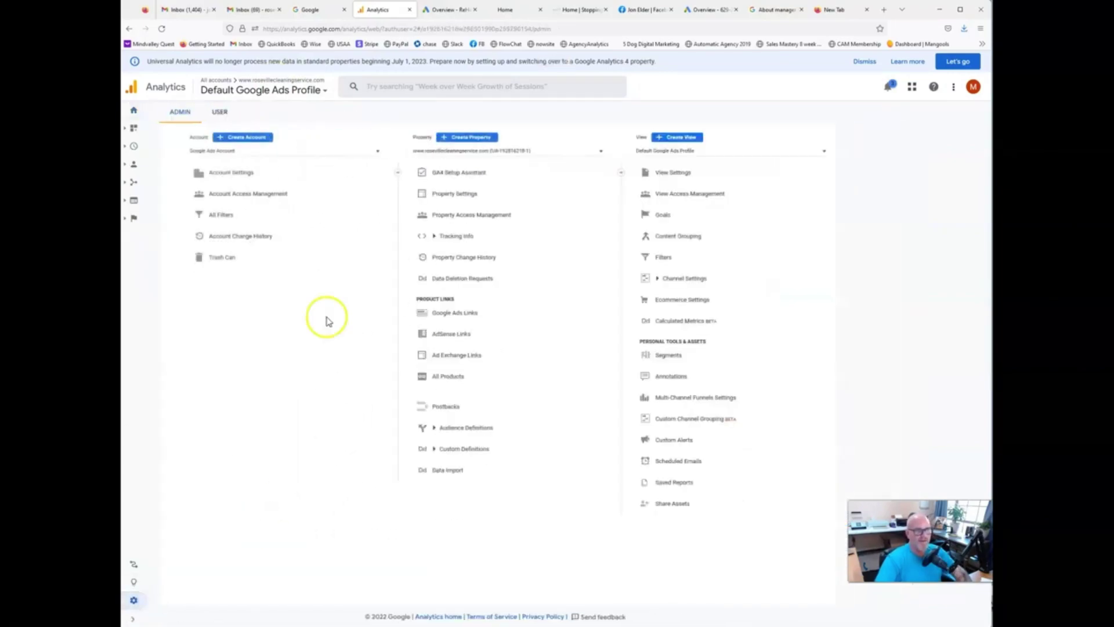
pyautogui.click(235, 199)
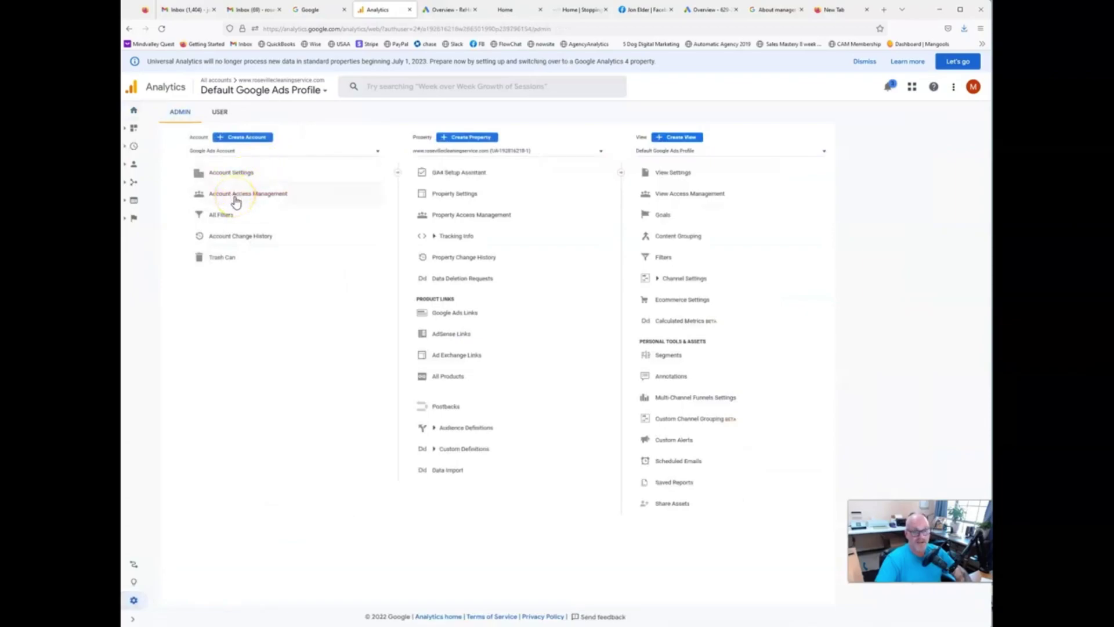
pyautogui.click(235, 198)
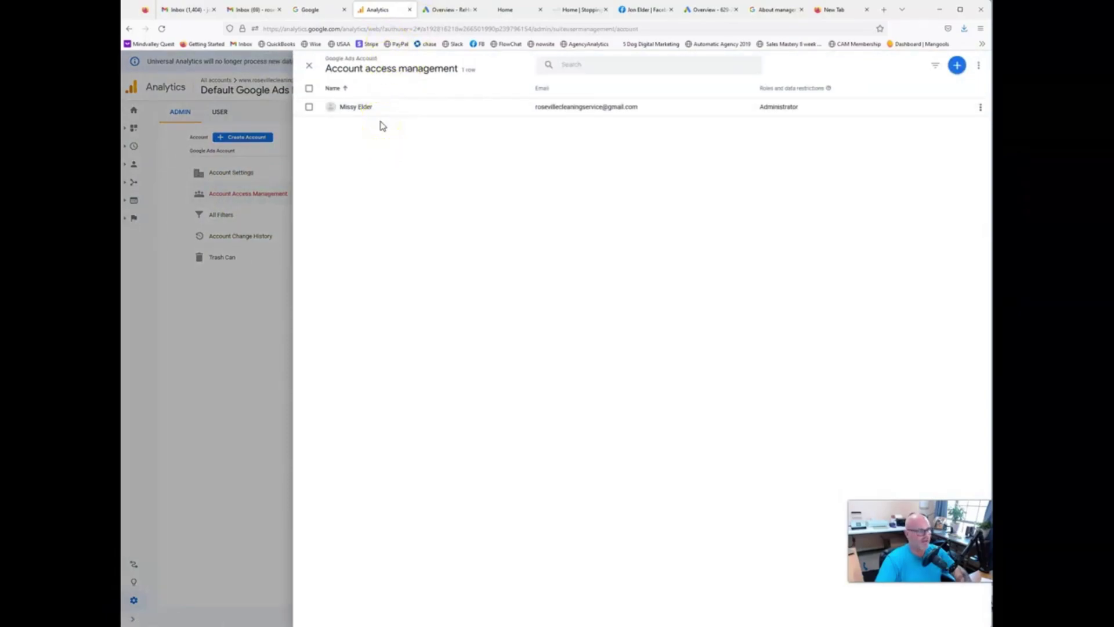
pyautogui.click(588, 65)
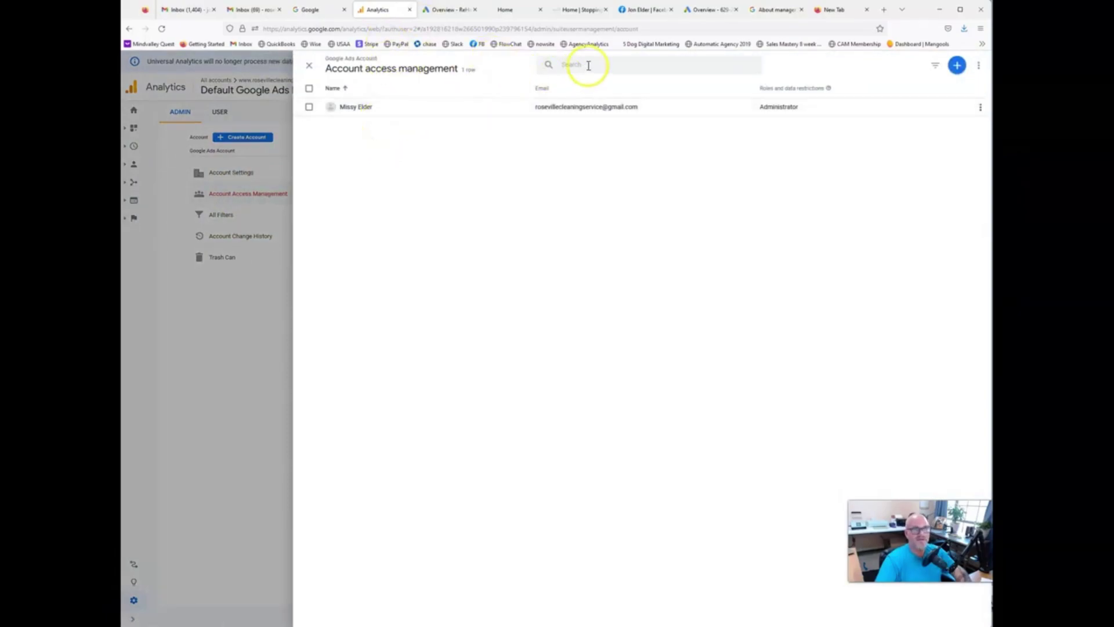
pyautogui.click(957, 65)
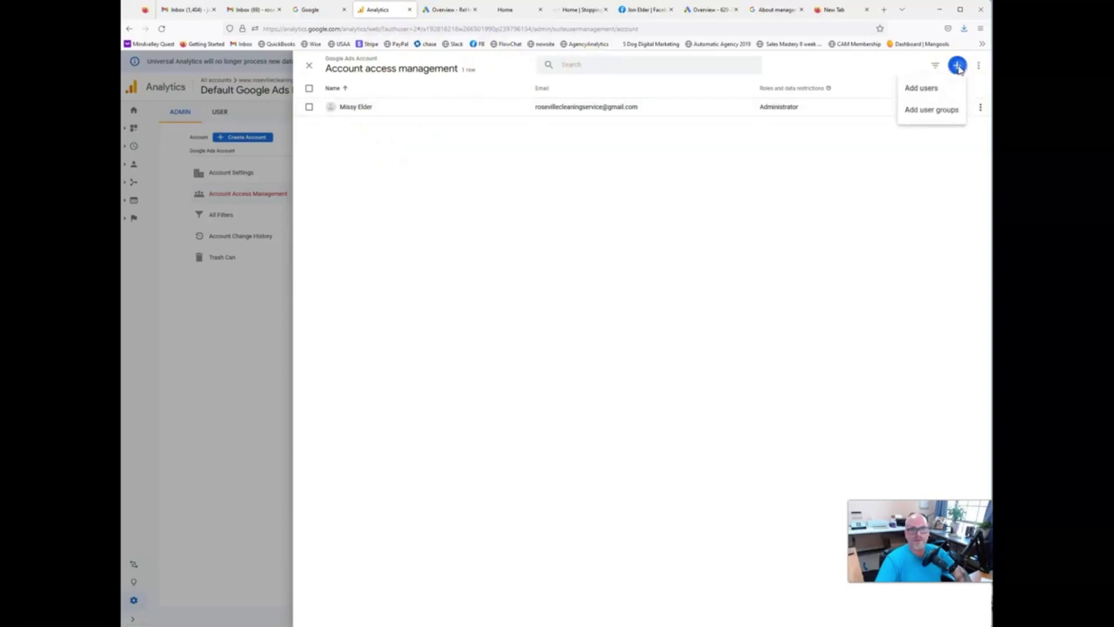
pyautogui.click(925, 92)
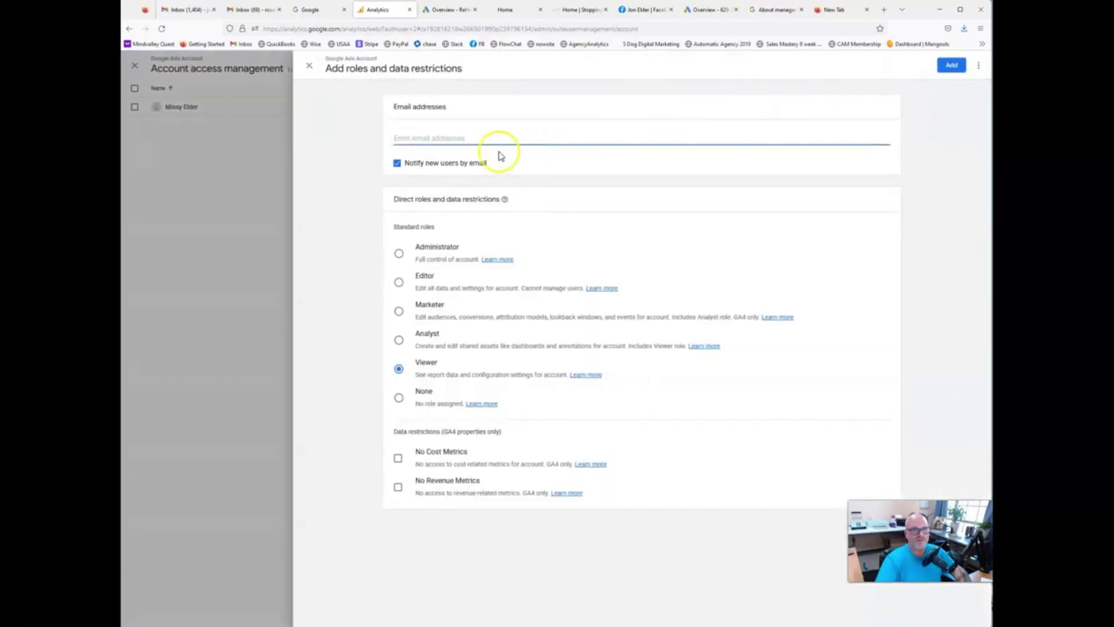
# - Paste the agency's support e-mail, choose the Editor role, and add the user
pyautogui.click(439, 137)
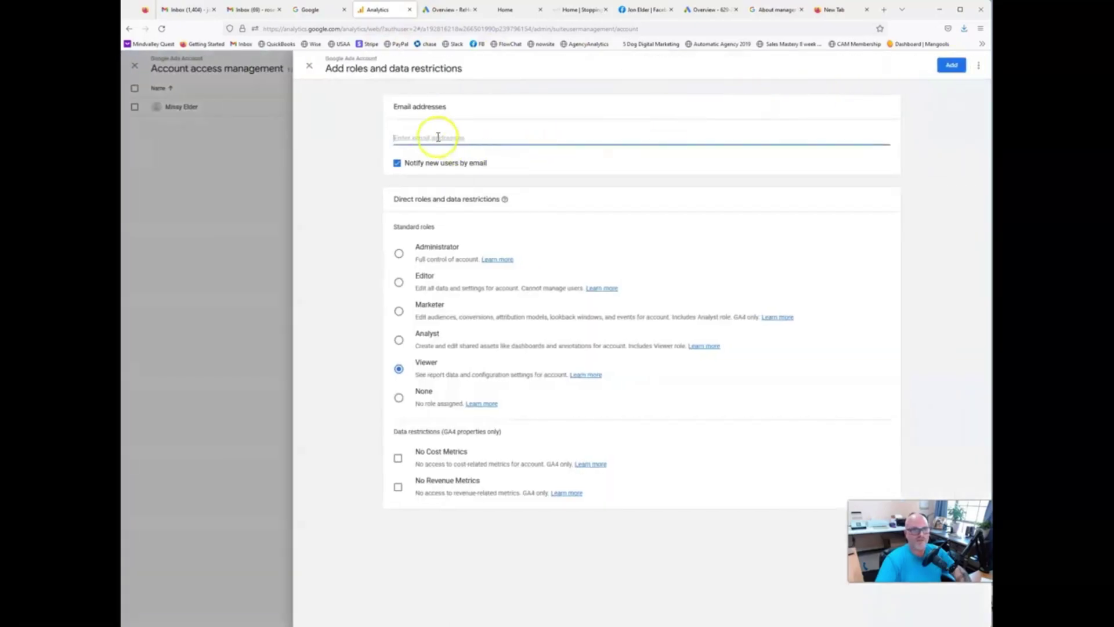
pyautogui.click(399, 284)
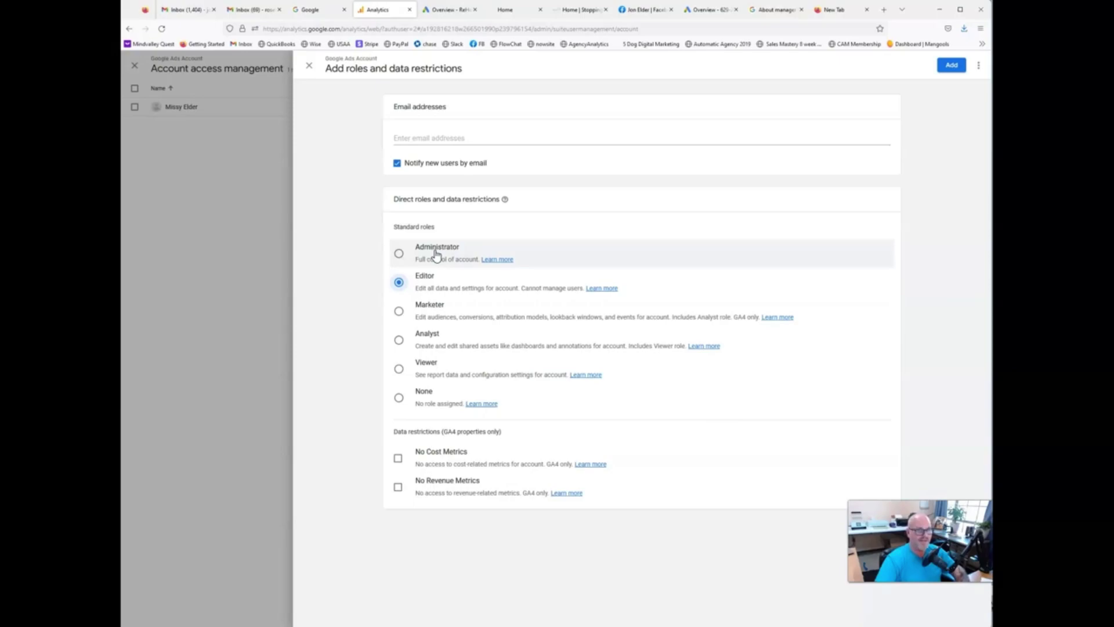
pyautogui.click(426, 137)
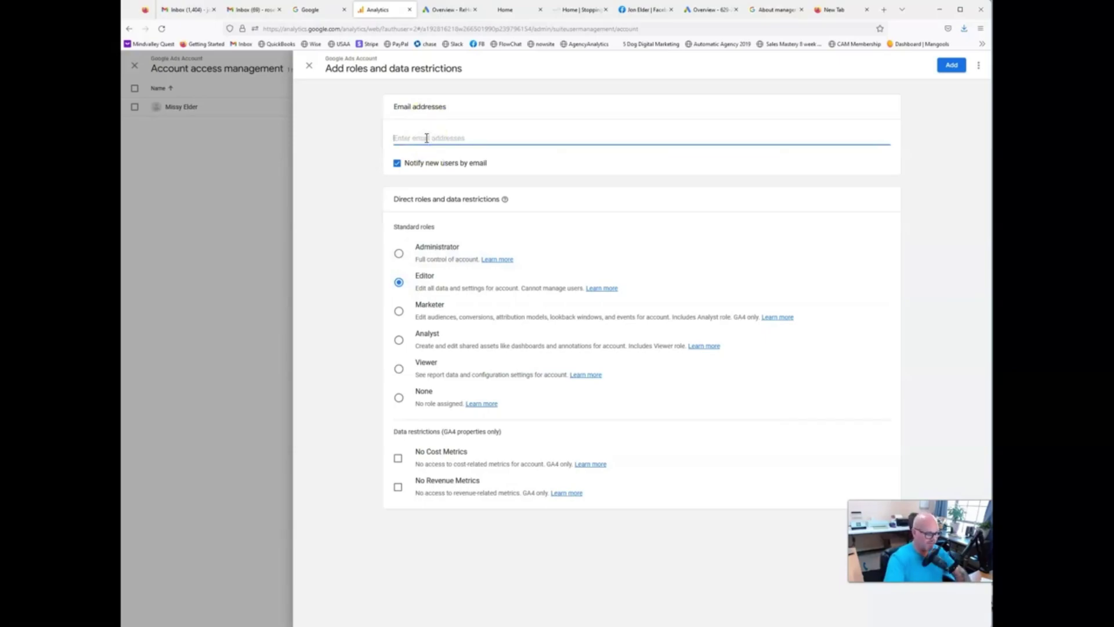
pyautogui.hotkey('ctrl', 'v')
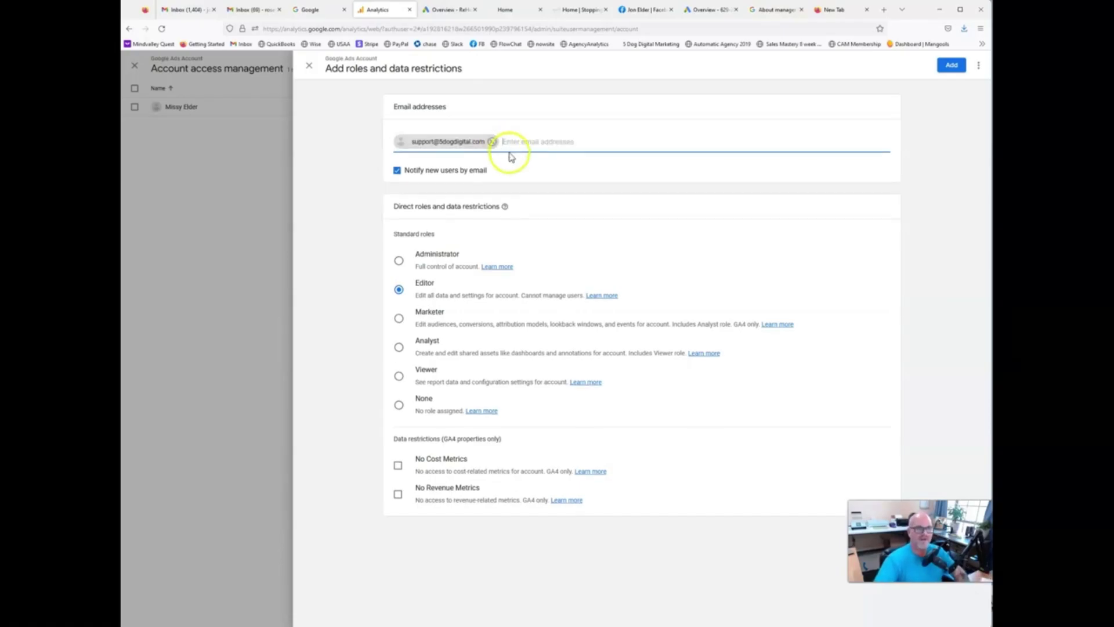
pyautogui.click(950, 66)
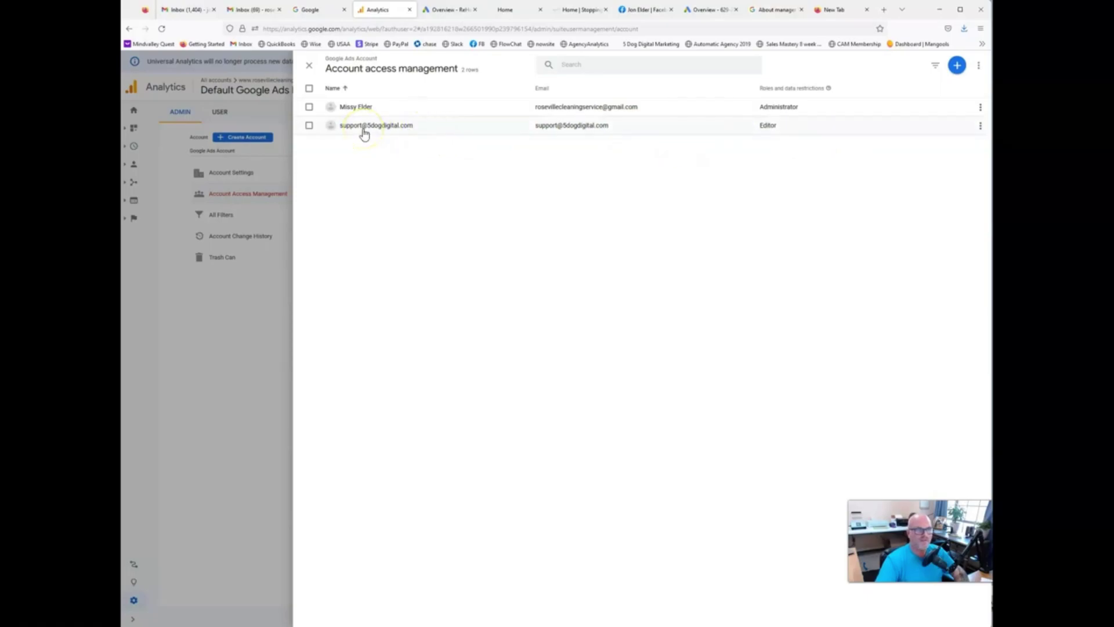
# - Close the Account access management panel to return to the Admin page
pyautogui.click(251, 375)
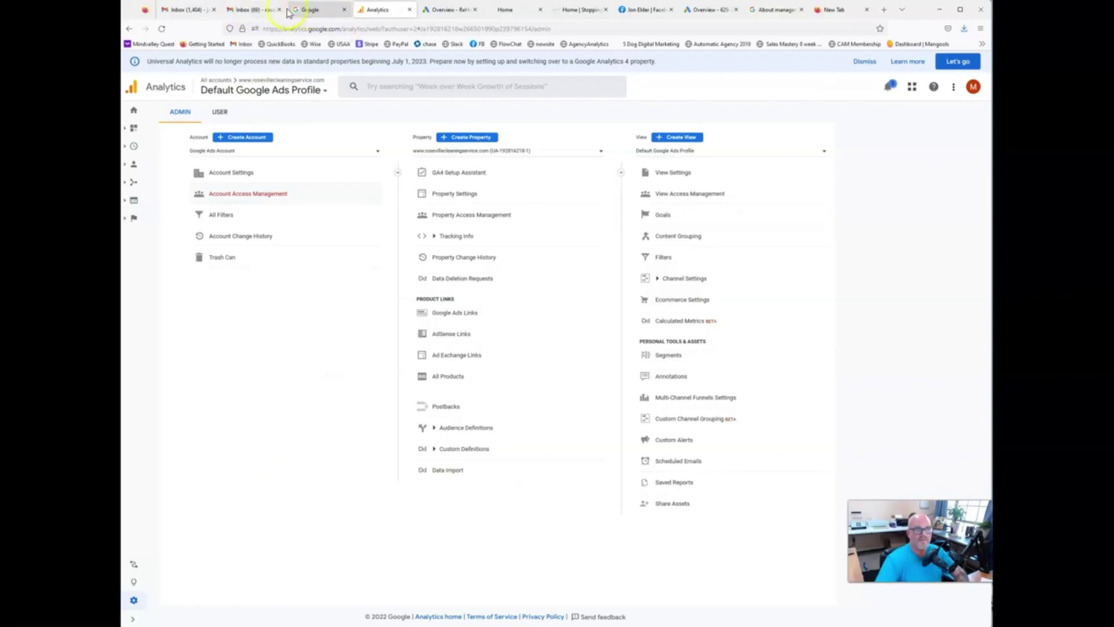
# - Glance at the Gmail inbox, then switch back to the Analytics admin page
pyautogui.click(255, 10)
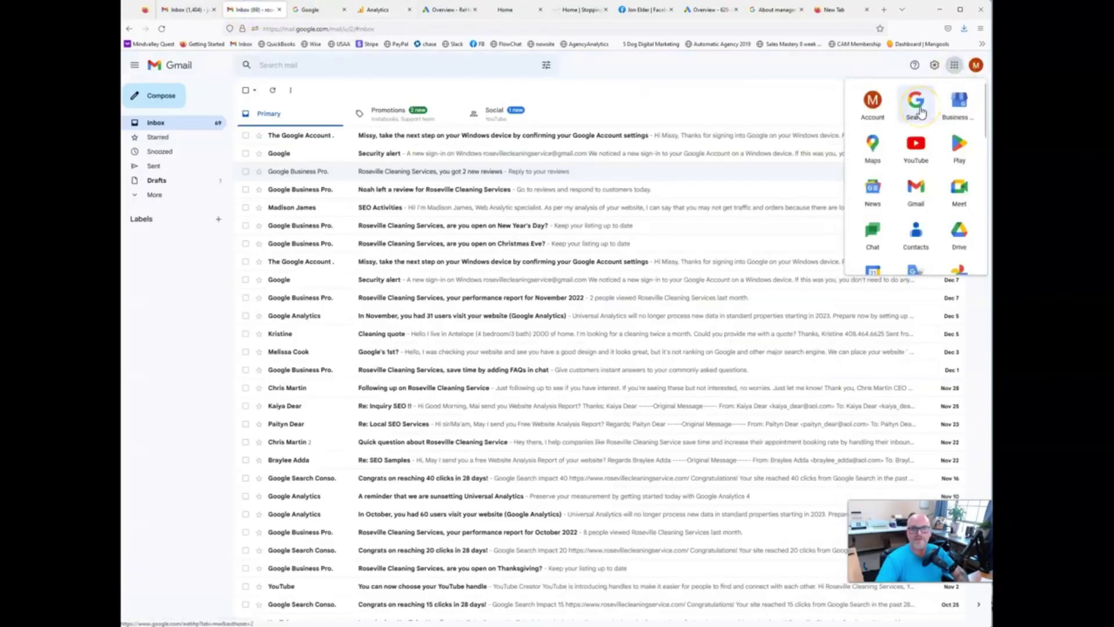
pyautogui.click(293, 11)
pyautogui.click(380, 10)
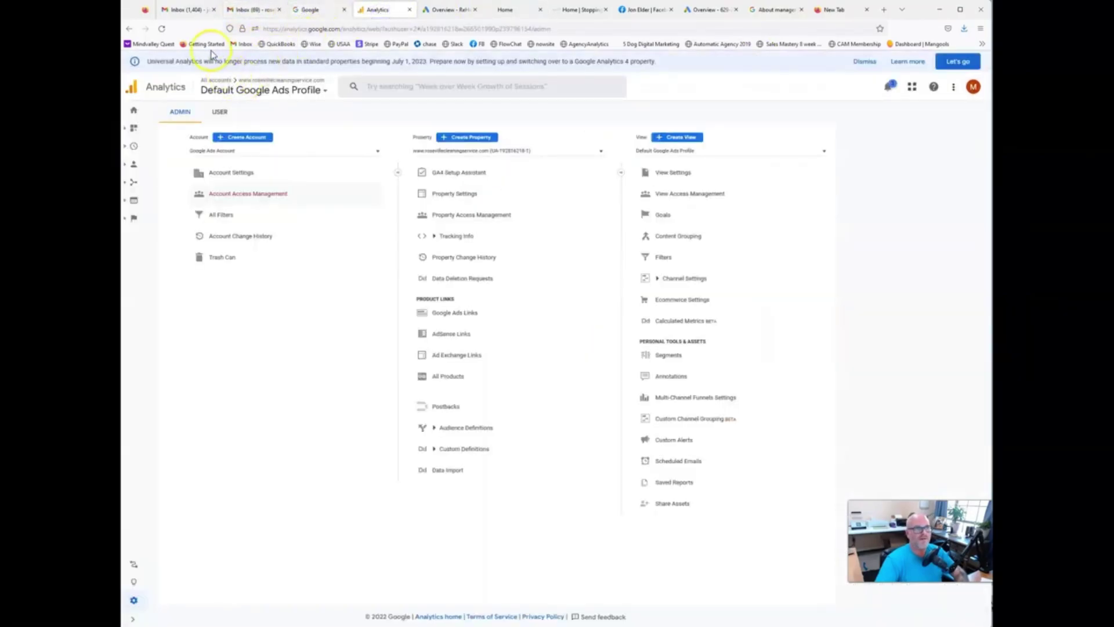
# - Select part of the page address, then open the Analytics Home report
pyautogui.moveTo(264, 29); pyautogui.dragTo(346, 29)
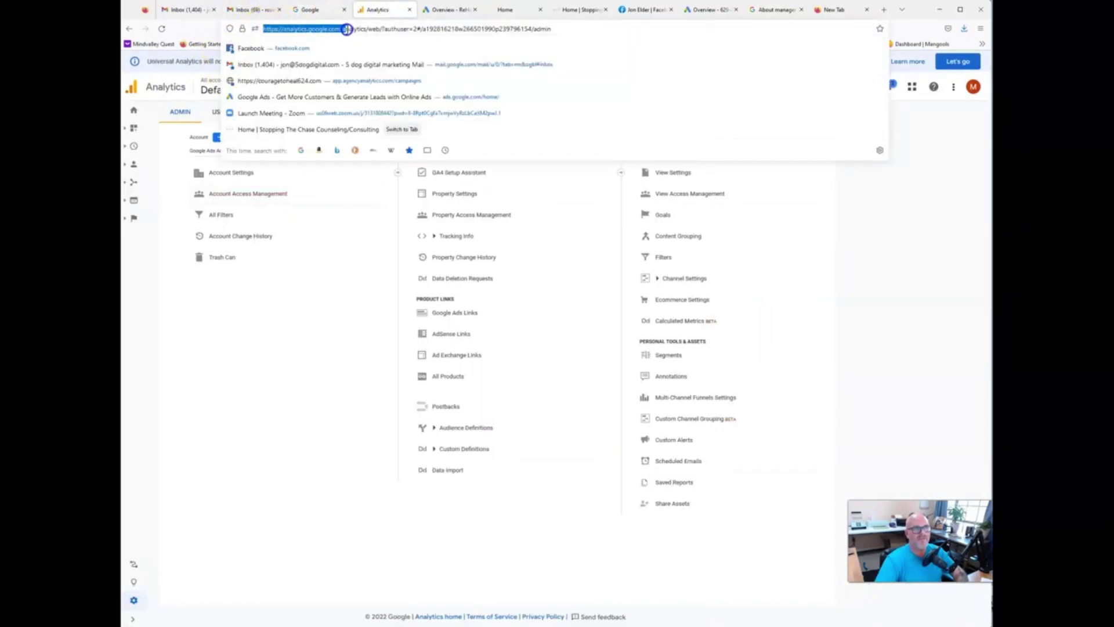
pyautogui.click(325, 400)
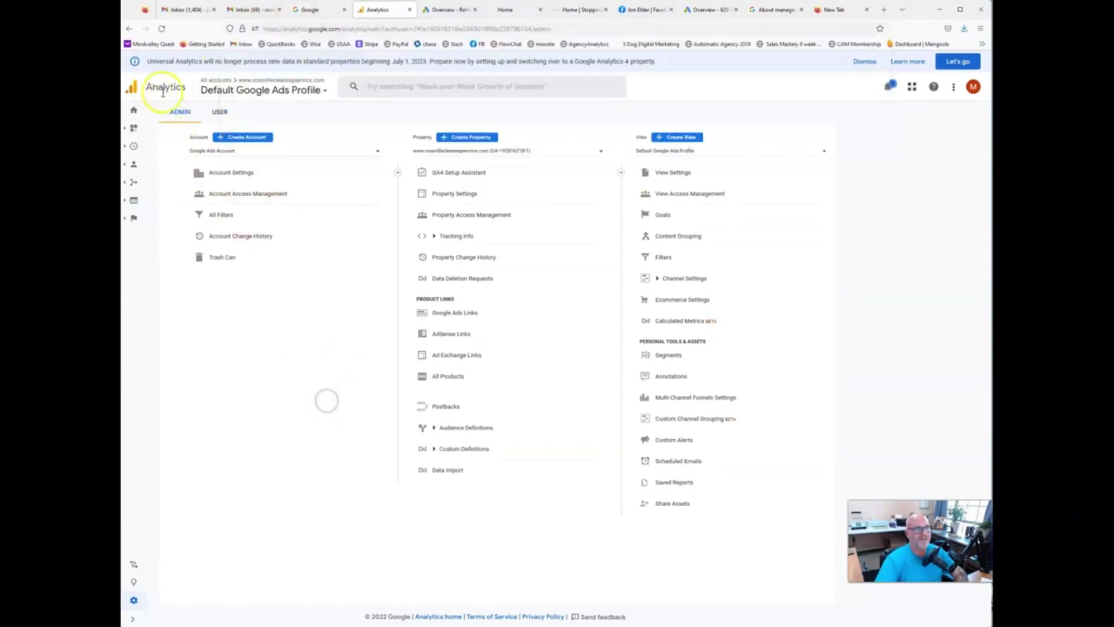
pyautogui.click(133, 110)
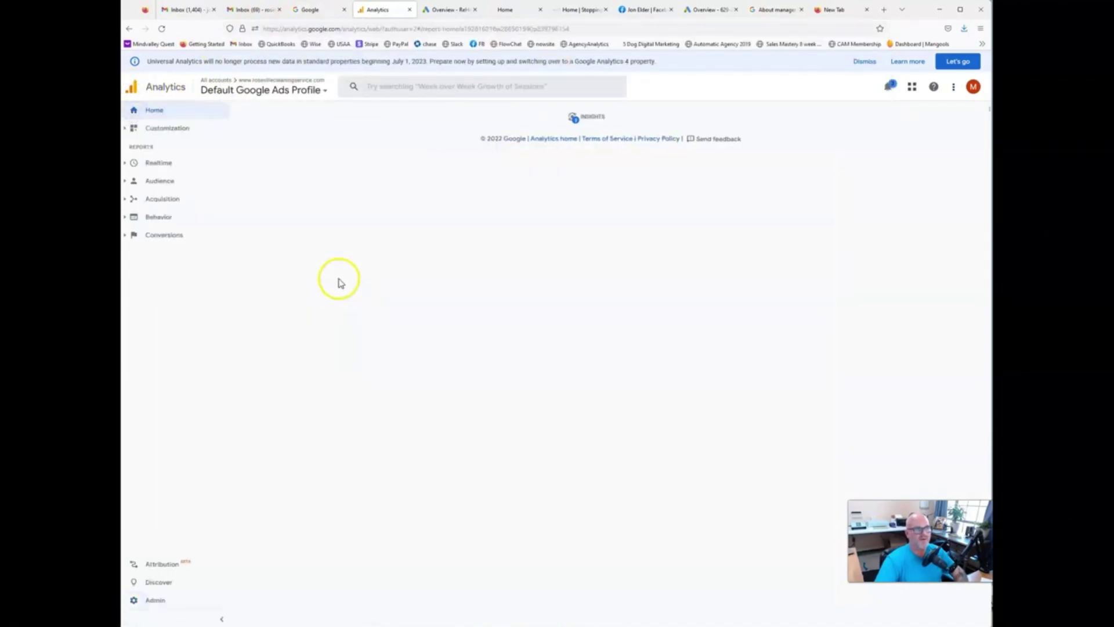
# - From Admin, reopen Account Access Management and start Add users, focusing the e-mail field
pyautogui.click(154, 600)
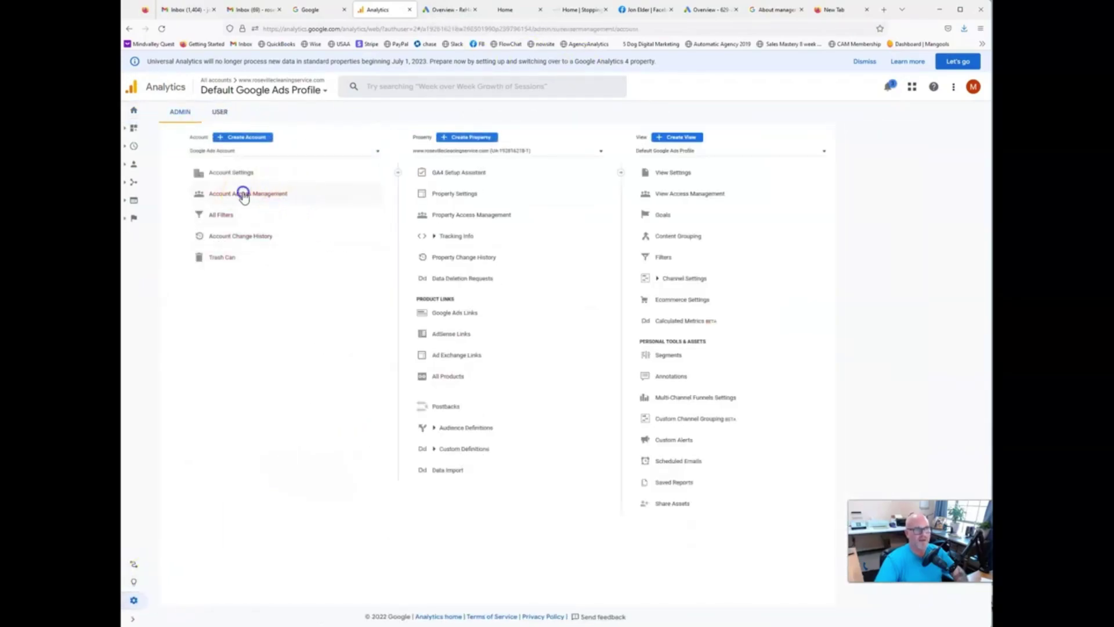
pyautogui.click(242, 194)
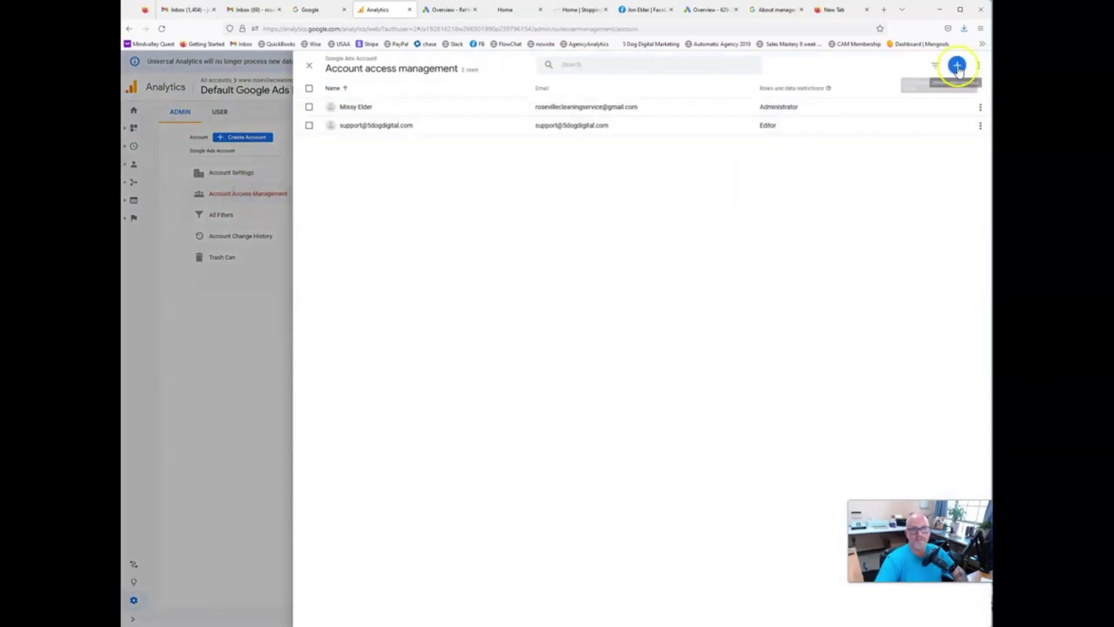
pyautogui.click(958, 66)
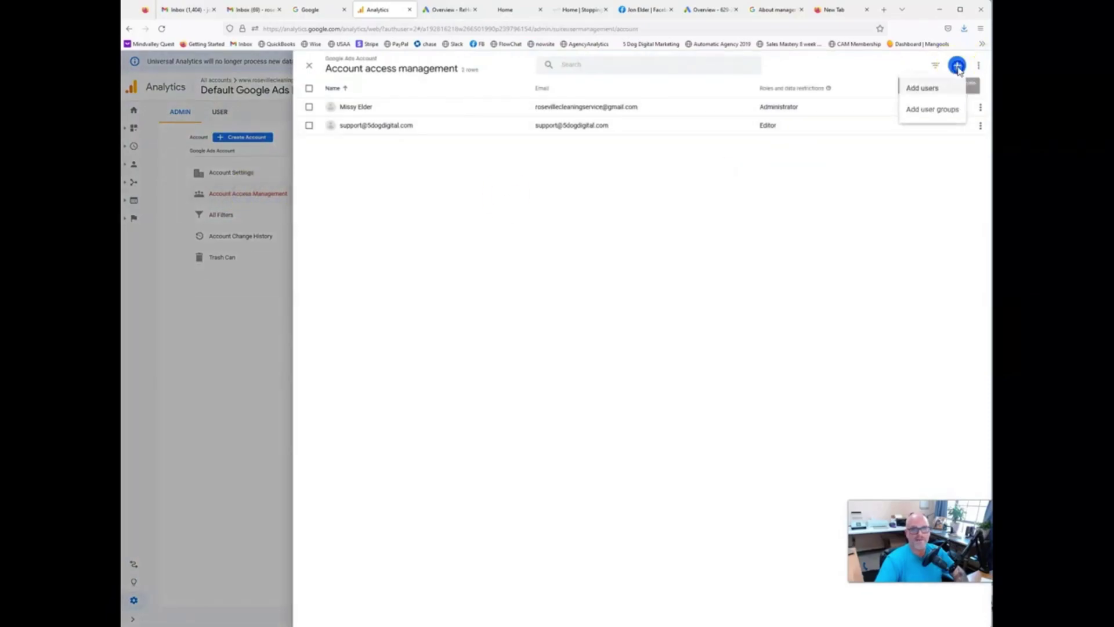
pyautogui.click(930, 93)
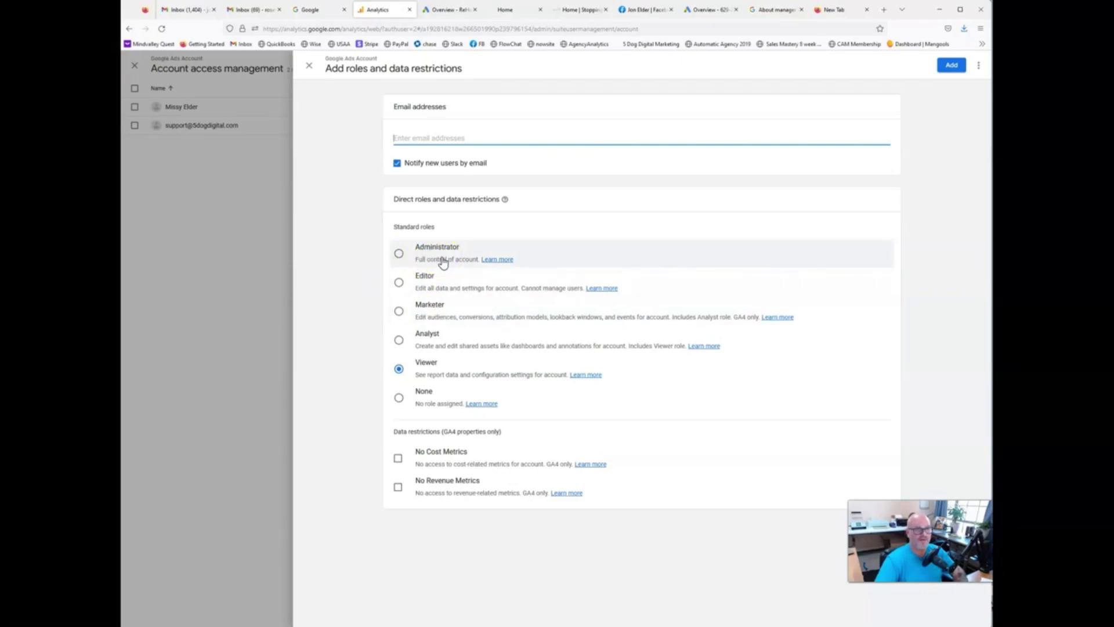
pyautogui.click(487, 137)
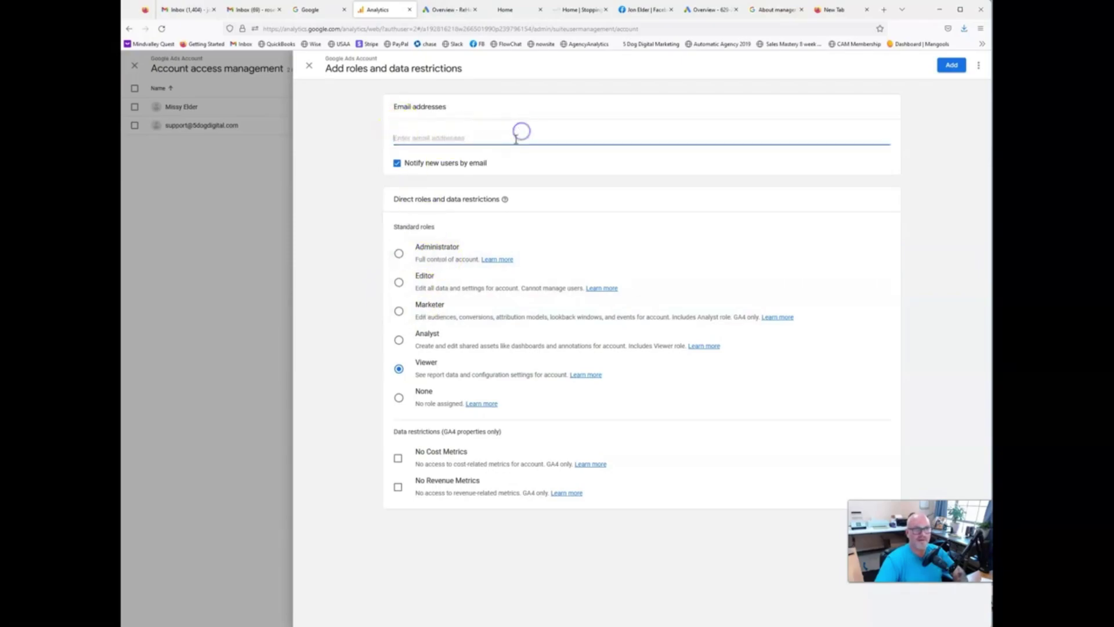
pyautogui.click(233, 342)
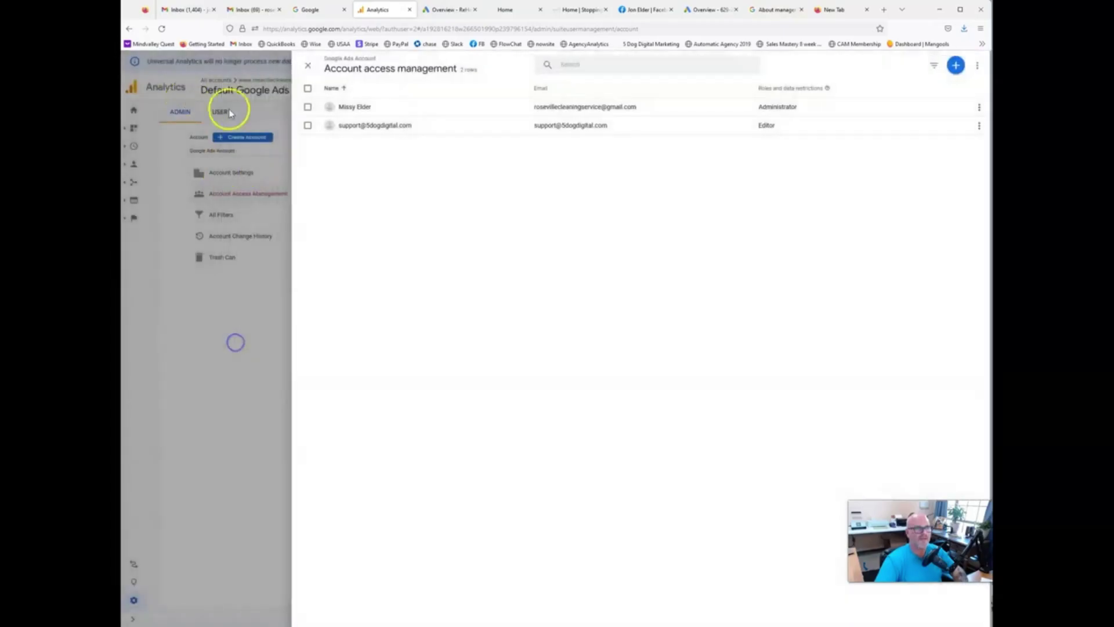